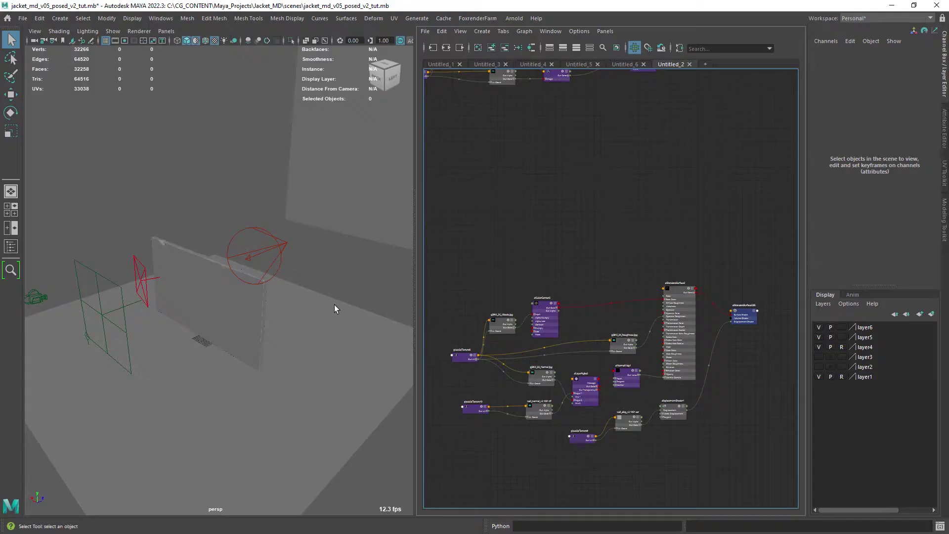
Inspect the wall, lights and camera setup from several angles in the perspective view.
{"action": "left_click_drag", "start_coordinate": [233, 299], "coordinate": [277, 316], "text": "alt"}
{"action": "left_click", "coordinate": [277, 317]}
{"action": "right_click_drag", "start_coordinate": [277, 316], "coordinate": [306, 308], "text": "alt"}
{"action": "left_click", "coordinate": [382, 300]}
{"action": "left_click_drag", "start_coordinate": [305, 308], "coordinate": [265, 313], "text": "alt"}
{"action": "right_click_drag", "start_coordinate": [265, 314], "coordinate": [242, 341], "text": "alt"}
{"action": "middle_click_drag", "start_coordinate": [243, 341], "coordinate": [272, 339], "text": "alt"}
{"action": "left_click_drag", "start_coordinate": [272, 340], "coordinate": [297, 317], "text": "alt"}
{"action": "scroll", "coordinate": [668, 297], "scroll_direction": "up", "scroll_amount": 3}
Look through shotCAM and render the scene in the Arnold RenderView.
{"action": "left_click", "coordinate": [699, 332]}
{"action": "right_click_drag", "start_coordinate": [323, 370], "coordinate": [293, 323], "text": "alt"}
{"action": "right_click", "coordinate": [35, 41]}
{"action": "left_click", "coordinate": [101, 144]}
{"action": "left_click", "coordinate": [515, 18]}
{"action": "left_click", "coordinate": [525, 33]}
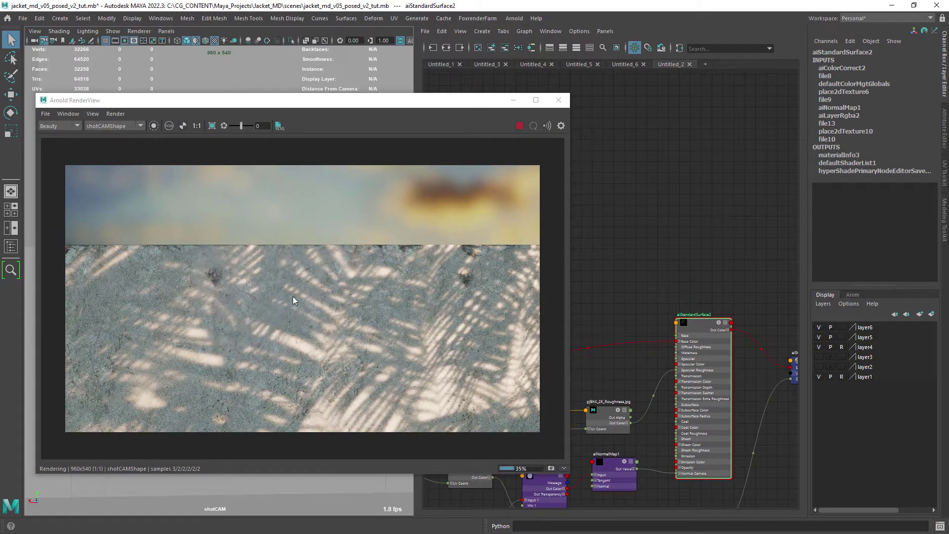
{"action": "left_click_drag", "start_coordinate": [309, 103], "coordinate": [272, 79]}
Turn on isolated rendering of the selected node and preview the wall shader's roughness, color correction and albedo nodes.
{"action": "left_click", "coordinate": [117, 102]}
{"action": "left_click", "coordinate": [608, 417]}
{"action": "middle_click_drag", "start_coordinate": [613, 342], "coordinate": [761, 296], "text": "alt"}
{"action": "left_click", "coordinate": [619, 317]}
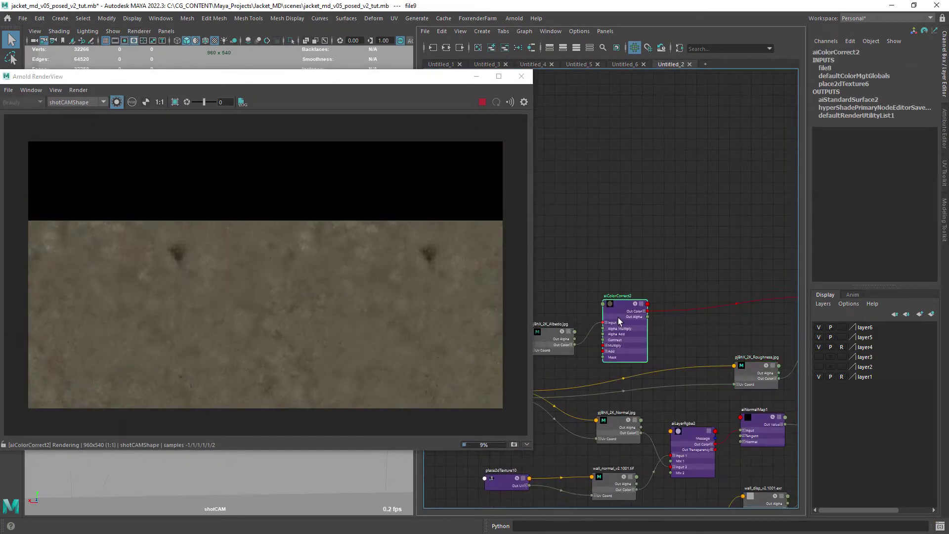
{"action": "left_click", "coordinate": [550, 336]}
{"action": "left_click", "coordinate": [624, 313]}
{"action": "middle_click_drag", "start_coordinate": [759, 368], "coordinate": [690, 307], "text": "alt"}
{"action": "left_click", "coordinate": [678, 309]}
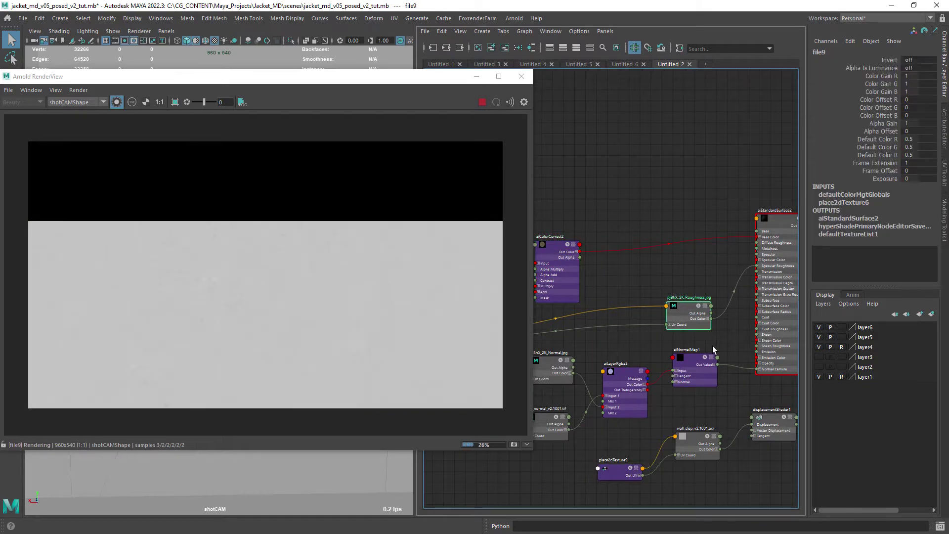
Preview the wall's layered normal and displacement textures in isolation, restore the full render and close the render window.
{"action": "middle_click_drag", "start_coordinate": [713, 346], "coordinate": [705, 299], "text": "alt"}
{"action": "left_click", "coordinate": [622, 335]}
{"action": "left_click", "coordinate": [677, 387]}
{"action": "left_click", "coordinate": [767, 177]}
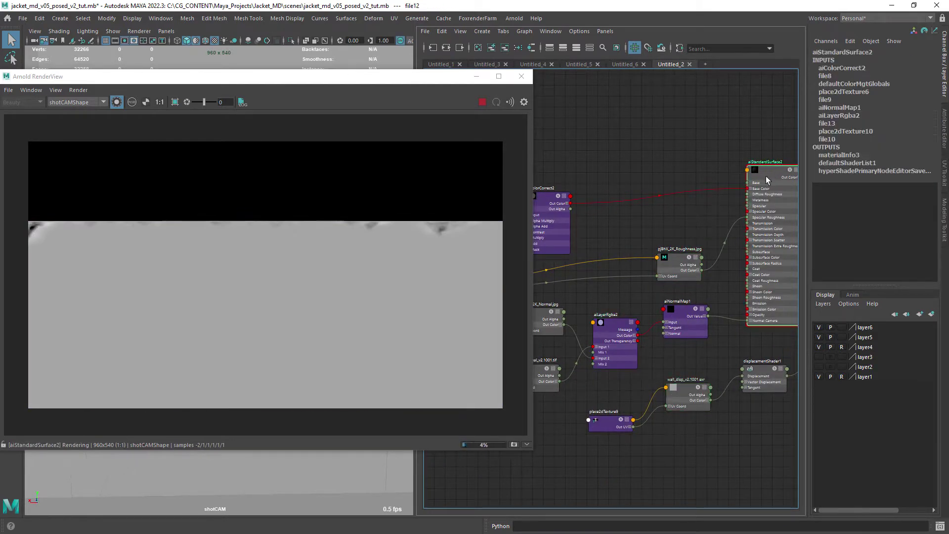
{"action": "left_click", "coordinate": [116, 102]}
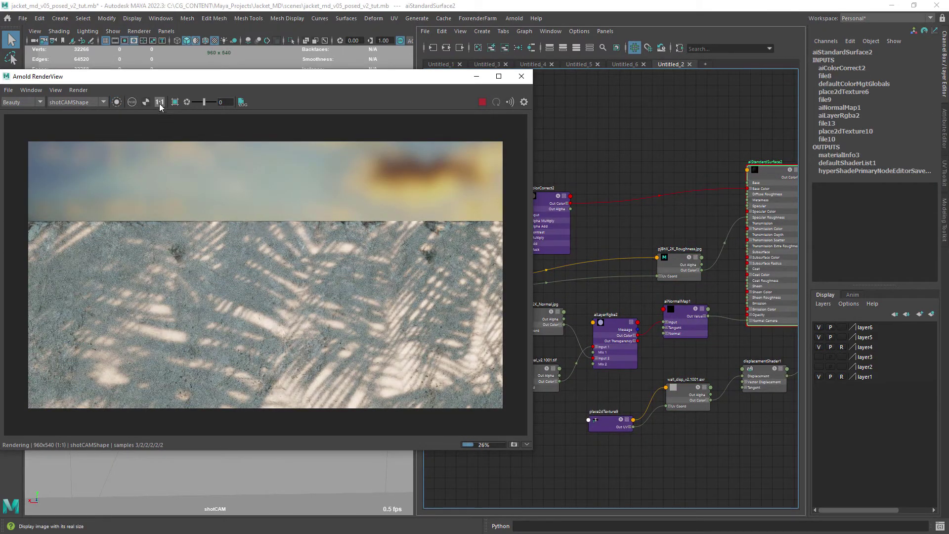
{"action": "left_click", "coordinate": [482, 102]}
{"action": "left_click", "coordinate": [521, 76]}
Create an aiLayerRgba node and place it above the wall shader network.
{"action": "scroll", "coordinate": [649, 203], "scroll_direction": "down", "scroll_amount": 2}
{"action": "middle_click_drag", "start_coordinate": [594, 99], "coordinate": [580, 294], "text": "alt"}
{"action": "middle_click_drag", "start_coordinate": [589, 332], "coordinate": [574, 268], "text": "alt"}
{"action": "left_click", "coordinate": [575, 268]}
{"action": "key", "text": "Tab"}
{"action": "type", "text": "aila"}
{"action": "key", "text": "Down"}
{"action": "key", "text": "Down"}
{"action": "key", "text": "Down"}
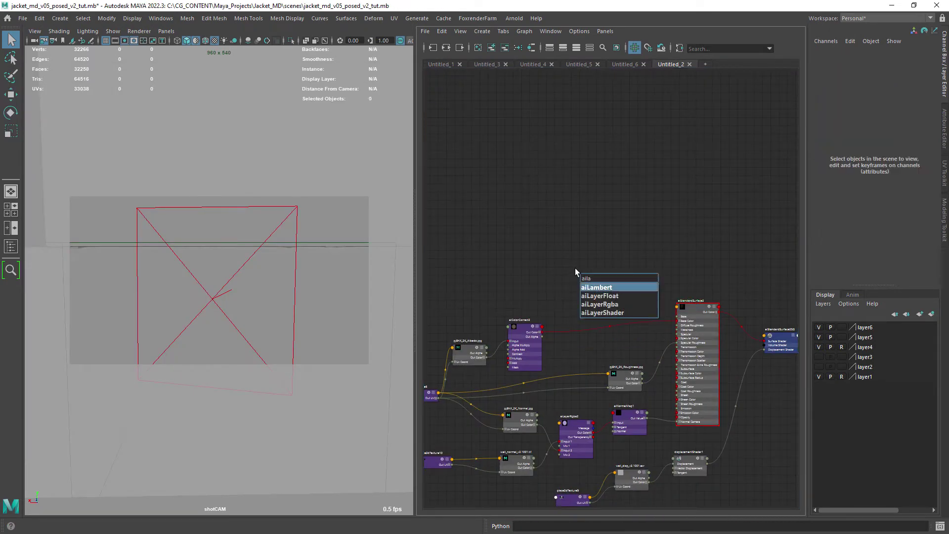
{"action": "key", "text": "Return"}
{"action": "left_click_drag", "start_coordinate": [588, 280], "coordinate": [616, 274]}
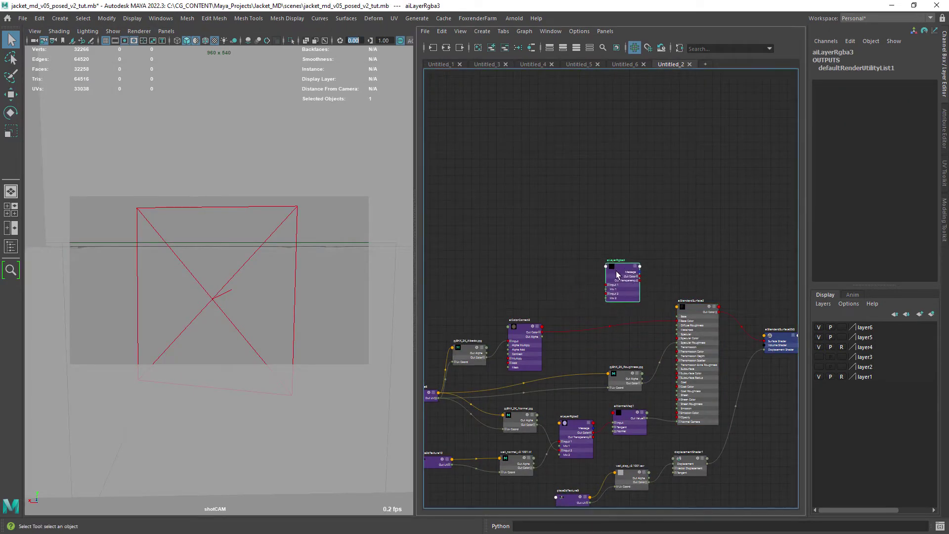
Connect the new aiLayerRgba node's Out Color to the Base Color of aiStandardSurface2.
{"action": "key", "text": "ctrl+a"}
{"action": "scroll", "coordinate": [536, 267], "scroll_direction": "up", "scroll_amount": 3}
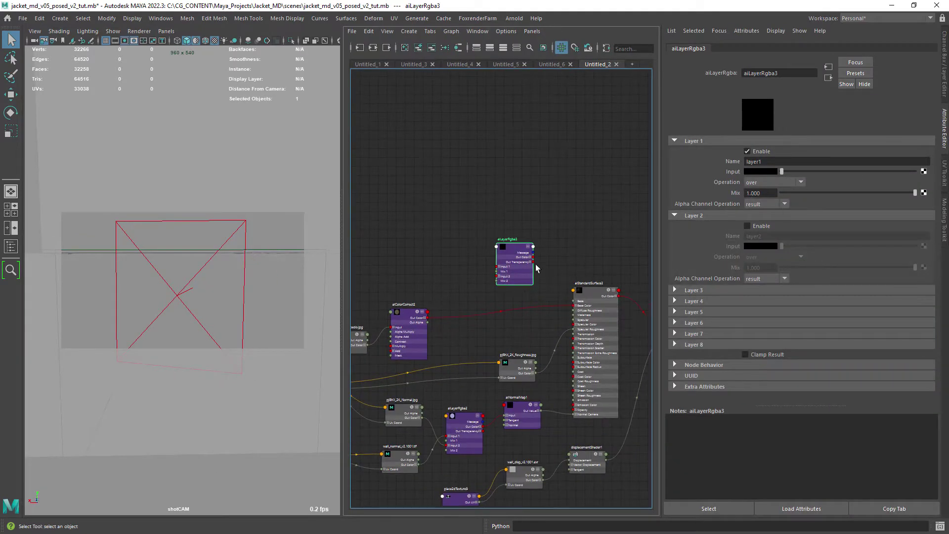
{"action": "left_click_drag", "start_coordinate": [348, 283], "coordinate": [84, 284]}
{"action": "middle_click_drag", "start_coordinate": [347, 375], "coordinate": [416, 318], "text": "alt"}
{"action": "scroll", "coordinate": [364, 318], "scroll_direction": "down", "scroll_amount": 1}
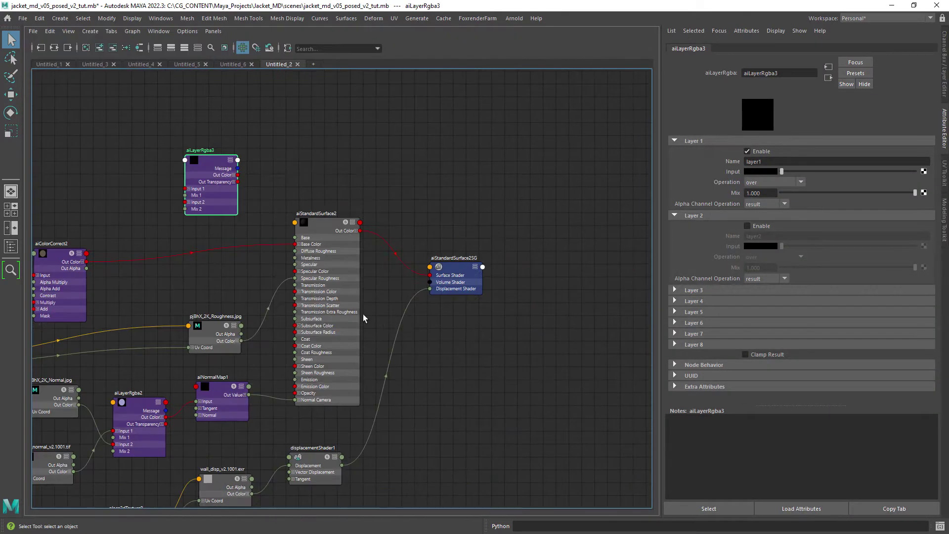
{"action": "middle_click_drag", "start_coordinate": [239, 279], "coordinate": [419, 303], "text": "alt"}
{"action": "left_click_drag", "start_coordinate": [472, 266], "coordinate": [473, 266]}
{"action": "left_click_drag", "start_coordinate": [386, 186], "coordinate": [374, 229]}
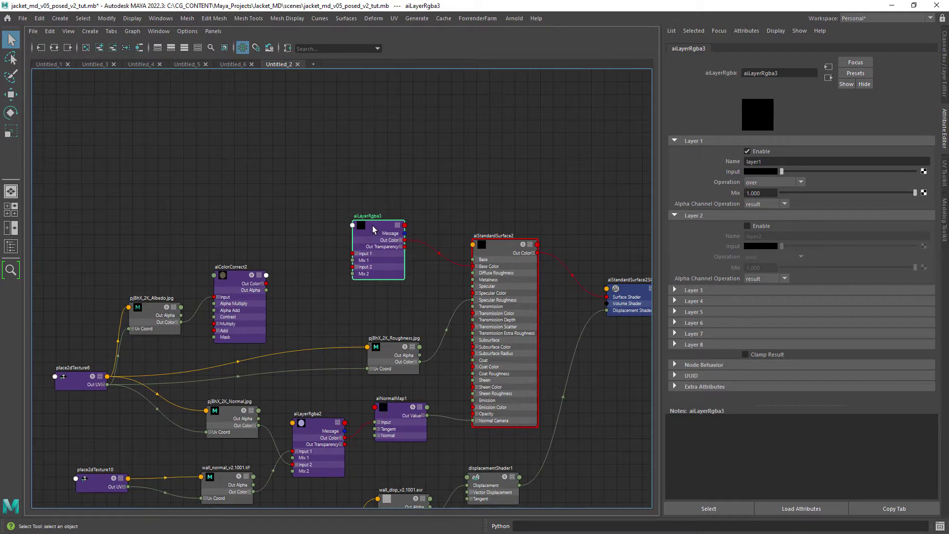
Enable Layer 2 of the aiLayerRgba node and connect aiColorCorrect2 to its input.
{"action": "left_click", "coordinate": [748, 226]}
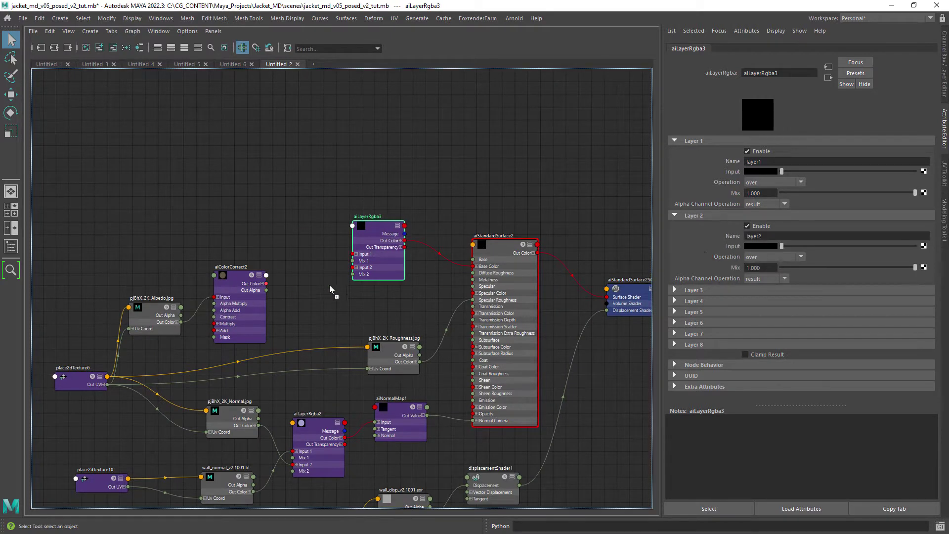
{"action": "middle_click_drag", "start_coordinate": [720, 245], "coordinate": [721, 245]}
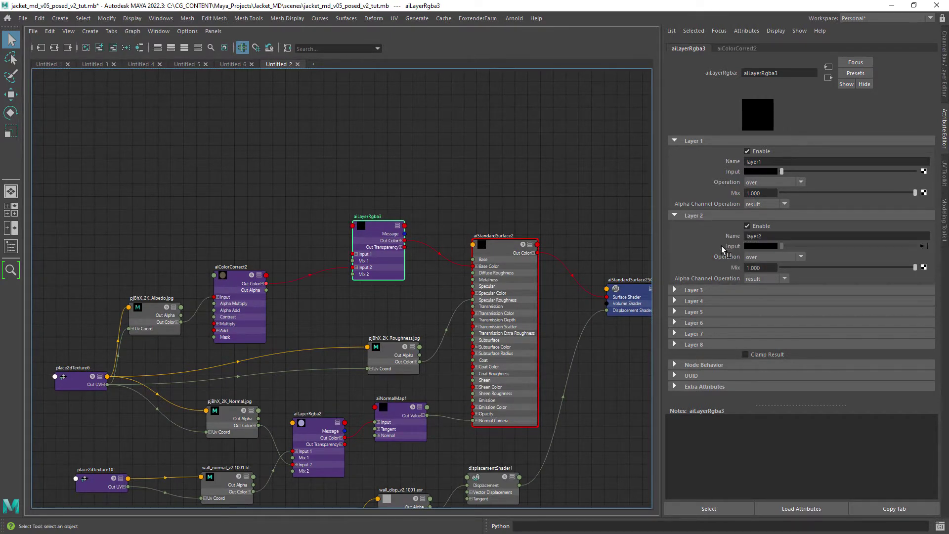
{"action": "right_click_drag", "start_coordinate": [440, 309], "coordinate": [394, 301], "text": "alt"}
{"action": "middle_click_drag", "start_coordinate": [346, 304], "coordinate": [402, 334], "text": "alt"}
{"action": "scroll", "coordinate": [361, 305], "scroll_direction": "up", "scroll_amount": 3}
{"action": "scroll", "coordinate": [392, 307], "scroll_direction": "down", "scroll_amount": 4}
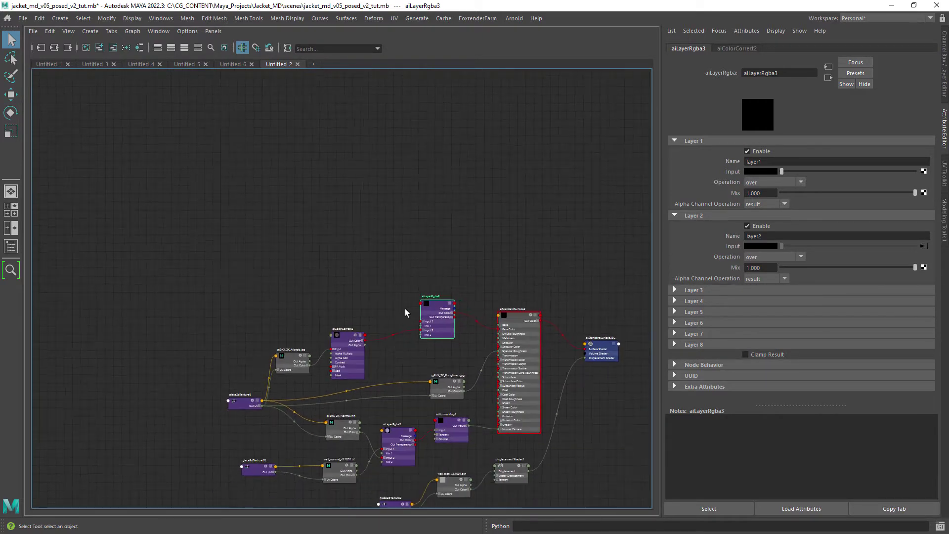
Create a file texture as a projection, arrange its nodes and connect it to Input 1 of the new aiLayerRgba node.
{"action": "left_click", "coordinate": [310, 255]}
{"action": "key", "text": "Tab"}
{"action": "type", "text": "file"}
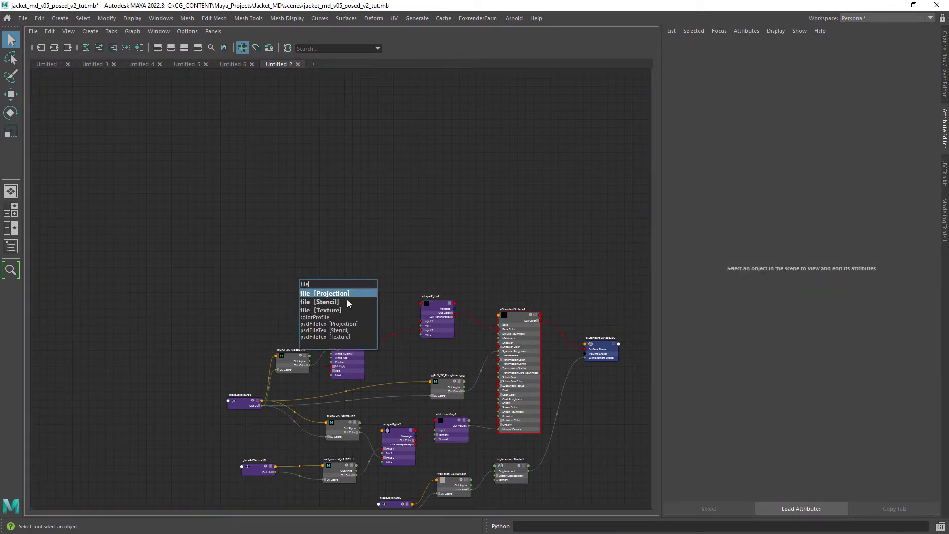
{"action": "left_click", "coordinate": [346, 292]}
{"action": "left_click_drag", "start_coordinate": [400, 285], "coordinate": [514, 242]}
{"action": "left_click_drag", "start_coordinate": [356, 283], "coordinate": [421, 166]}
{"action": "left_click_drag", "start_coordinate": [398, 207], "coordinate": [403, 251]}
{"action": "left_click_drag", "start_coordinate": [376, 149], "coordinate": [336, 266]}
{"action": "left_click", "coordinate": [436, 319]}
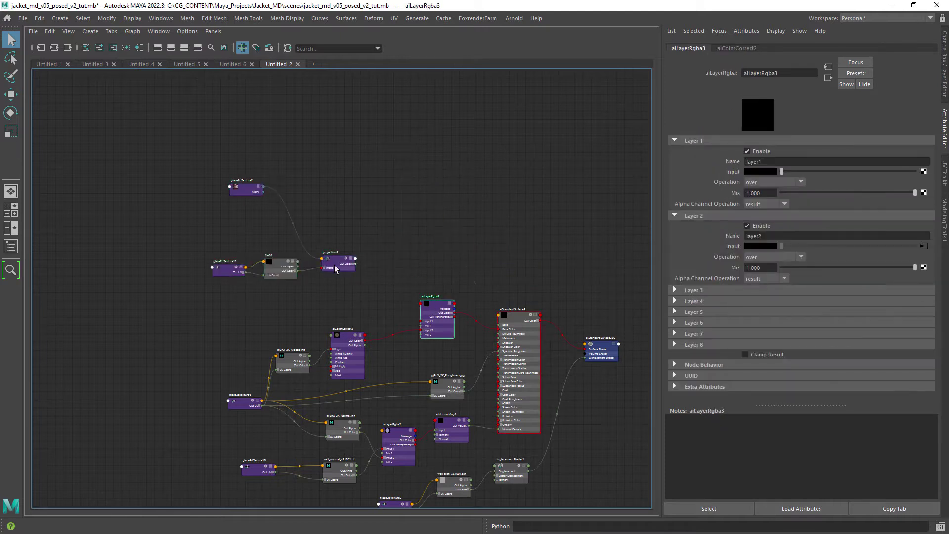
Copy the image path of the existing decal albedo node, ve0kdhql_4K_Albedo.jpg, into the new projected file texture.
{"action": "middle_click_drag", "start_coordinate": [336, 268], "coordinate": [262, 260], "text": "alt"}
{"action": "scroll", "coordinate": [360, 254], "scroll_direction": "down", "scroll_amount": 3}
{"action": "middle_click_drag", "start_coordinate": [322, 240], "coordinate": [369, 327], "text": "alt"}
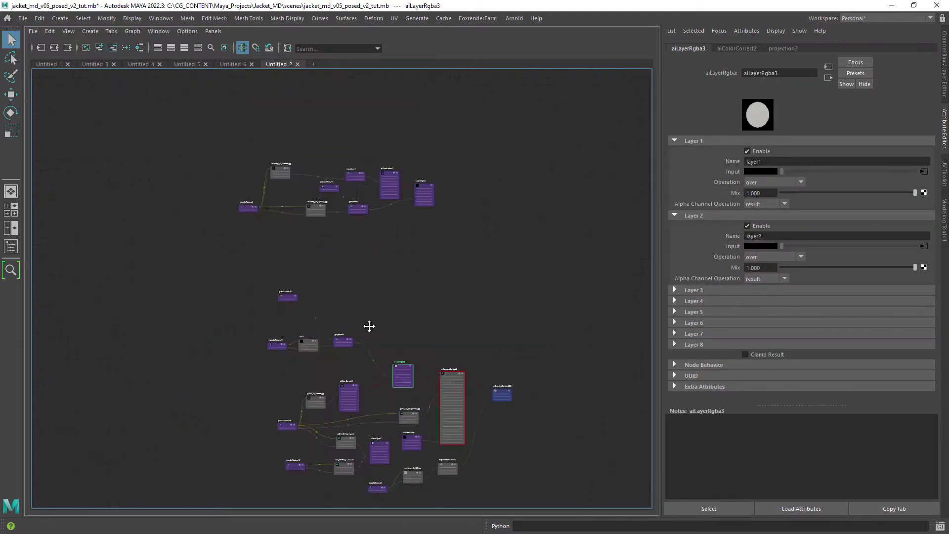
{"action": "scroll", "coordinate": [262, 166], "scroll_direction": "up", "scroll_amount": 3}
{"action": "left_click", "coordinate": [295, 173]}
{"action": "triple_click", "coordinate": [821, 184]}
{"action": "left_click", "coordinate": [302, 337]}
Render the shot to check how the projected decal texture appears on the wall.
{"action": "middle_click_drag", "start_coordinate": [458, 363], "coordinate": [364, 308], "text": "alt"}
{"action": "scroll", "coordinate": [378, 376], "scroll_direction": "up", "scroll_amount": 3}
{"action": "middle_click_drag", "start_coordinate": [382, 391], "coordinate": [365, 303], "text": "alt"}
{"action": "scroll", "coordinate": [387, 331], "scroll_direction": "down", "scroll_amount": 3}
{"action": "key", "text": "space"}
{"action": "scroll", "coordinate": [449, 313], "scroll_direction": "down", "scroll_amount": 3}
{"action": "middle_click_drag", "start_coordinate": [449, 313], "coordinate": [401, 283], "text": "alt"}
{"action": "key", "text": "space"}
{"action": "scroll", "coordinate": [441, 215], "scroll_direction": "up", "scroll_amount": 2}
{"action": "middle_click_drag", "start_coordinate": [441, 216], "coordinate": [476, 147], "text": "alt"}
{"action": "left_click", "coordinate": [515, 18]}
{"action": "left_click", "coordinate": [529, 48]}
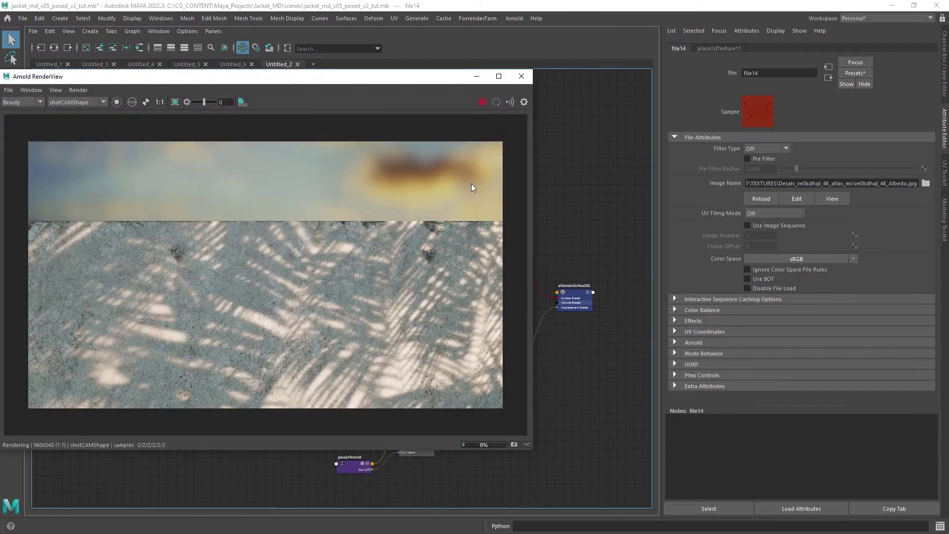
{"action": "key", "text": "space"}
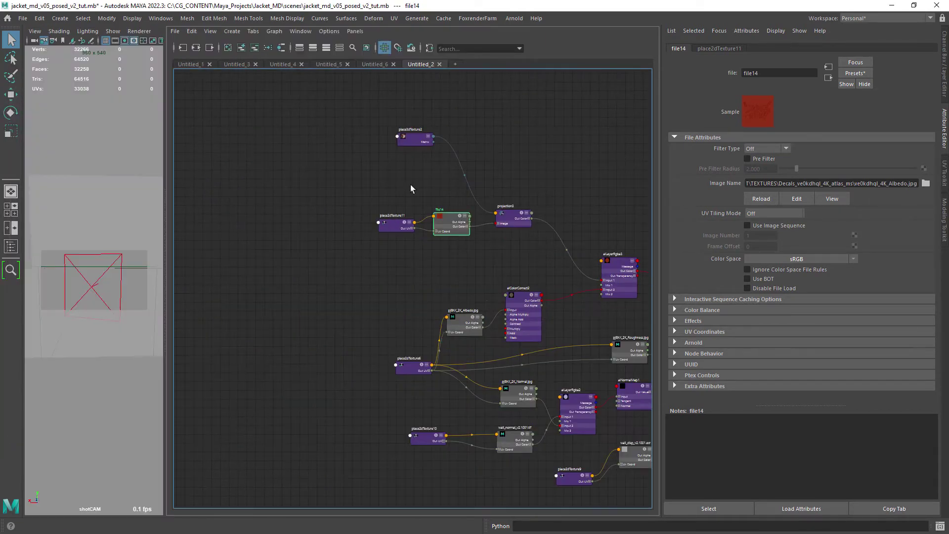
Select the decal projection's place3dTexture node and scale its placement up in the perspective view.
{"action": "left_click", "coordinate": [414, 139]}
{"action": "left_click_drag", "start_coordinate": [173, 281], "coordinate": [294, 284]}
{"action": "key", "text": "space"}
{"action": "left_click", "coordinate": [194, 287]}
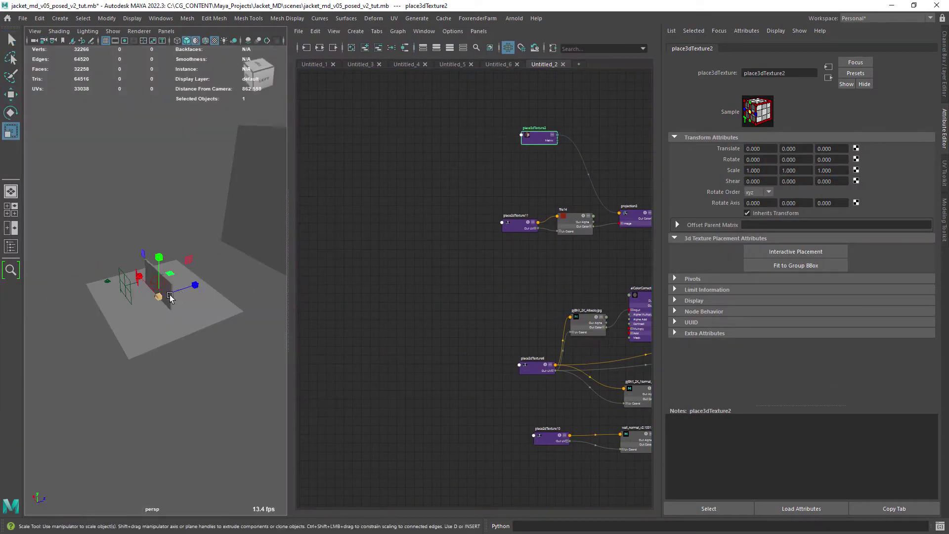
{"action": "left_click_drag", "start_coordinate": [170, 297], "coordinate": [236, 312]}
{"action": "key", "text": "space"}
{"action": "left_click_drag", "start_coordinate": [619, 219], "coordinate": [591, 222]}
Move the decal's 3D placement into position in front of the wall.
{"action": "key", "text": "w"}
{"action": "left_click_drag", "start_coordinate": [396, 309], "coordinate": [282, 348]}
{"action": "key", "text": "e"}
{"action": "key", "text": "w"}
{"action": "left_click_drag", "start_coordinate": [247, 296], "coordinate": [375, 267], "text": "alt"}
{"action": "left_click_drag", "start_coordinate": [321, 212], "coordinate": [310, 297]}
{"action": "left_click_drag", "start_coordinate": [376, 277], "coordinate": [258, 301], "text": "alt"}
Render the shot to check the repositioned decal projection, stop the render and close its window.
{"action": "key", "text": "space"}
{"action": "middle_click_drag", "start_coordinate": [381, 278], "coordinate": [346, 285], "text": "alt"}
{"action": "left_click", "coordinate": [442, 240]}
{"action": "left_click", "coordinate": [514, 19]}
{"action": "left_click", "coordinate": [533, 48]}
{"action": "left_click", "coordinate": [483, 102]}
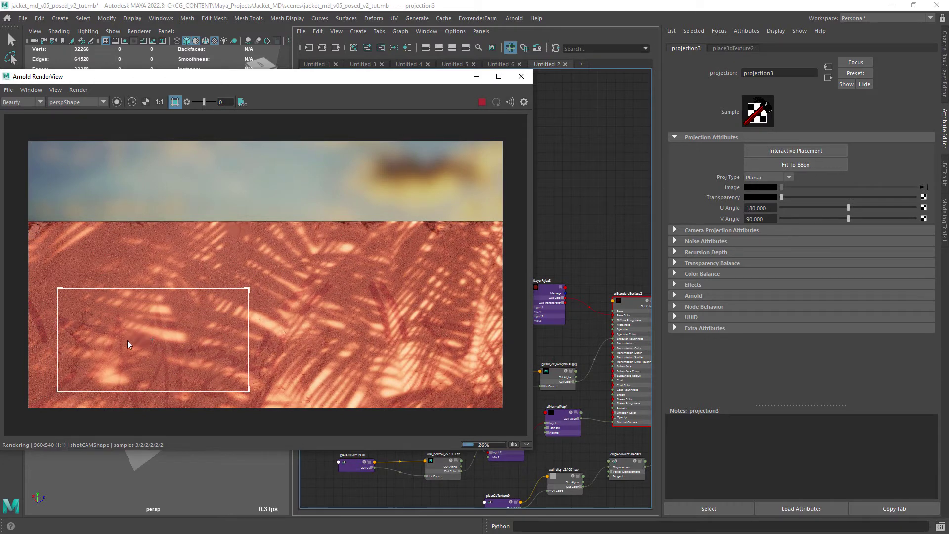
{"action": "left_click", "coordinate": [482, 104]}
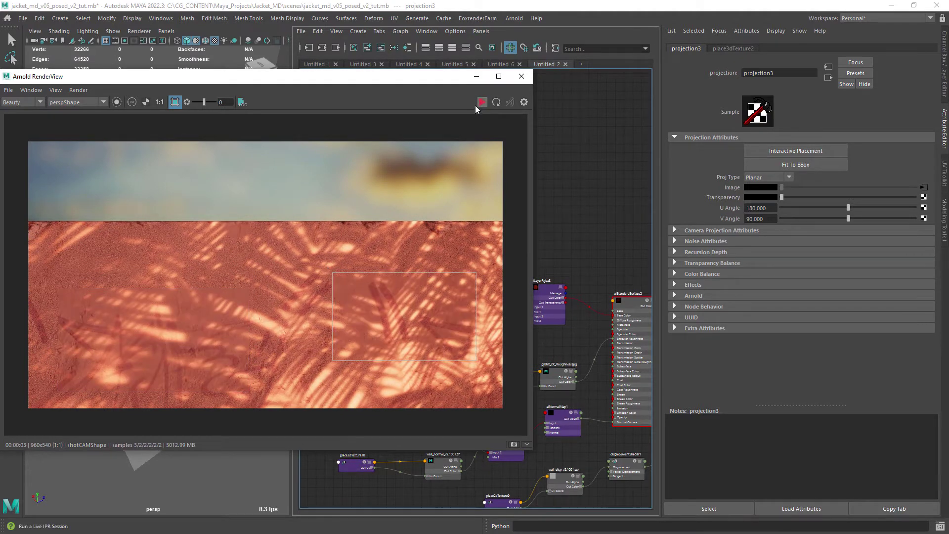
{"action": "left_click", "coordinate": [522, 77]}
Create a second file texture as a projection and arrange its nodes below the first projection.
{"action": "middle_click_drag", "start_coordinate": [492, 255], "coordinate": [497, 310], "text": "alt"}
{"action": "left_click", "coordinate": [500, 233]}
{"action": "key", "text": "Tab"}
{"action": "type", "text": "file"}
{"action": "left_click", "coordinate": [525, 252]}
{"action": "left_click_drag", "start_coordinate": [564, 242], "coordinate": [433, 188]}
{"action": "left_click_drag", "start_coordinate": [489, 200], "coordinate": [508, 247]}
{"action": "middle_click_drag", "start_coordinate": [554, 262], "coordinate": [475, 257], "text": "alt"}
{"action": "left_click_drag", "start_coordinate": [579, 240], "coordinate": [478, 295]}
{"action": "scroll", "coordinate": [594, 284], "scroll_direction": "down", "scroll_amount": 2}
{"action": "left_click_drag", "start_coordinate": [373, 210], "coordinate": [399, 229]}
{"action": "left_click_drag", "start_coordinate": [450, 270], "coordinate": [417, 238]}
{"action": "left_click_drag", "start_coordinate": [616, 296], "coordinate": [422, 165]}
{"action": "left_click", "coordinate": [358, 295]}
{"action": "left_click_drag", "start_coordinate": [502, 233], "coordinate": [482, 302]}
{"action": "scroll", "coordinate": [487, 294], "scroll_direction": "down", "scroll_amount": 1}
{"action": "left_click_drag", "start_coordinate": [342, 233], "coordinate": [381, 280]}
Copy the image path of the other existing decal file node into the second projected file texture.
{"action": "middle_click_drag", "start_coordinate": [409, 279], "coordinate": [413, 378], "text": "alt"}
{"action": "left_click", "coordinate": [435, 199]}
{"action": "left_click_drag", "start_coordinate": [888, 184], "coordinate": [747, 183]}
{"action": "middle_click_drag", "start_coordinate": [486, 390], "coordinate": [467, 332], "text": "alt"}
{"action": "left_click", "coordinate": [403, 387]}
{"action": "left_click", "coordinate": [782, 183]}
Delete the second projection's own place3dTexture node.
{"action": "scroll", "coordinate": [430, 361], "scroll_direction": "up", "scroll_amount": 3}
{"action": "left_click_drag", "start_coordinate": [536, 341], "coordinate": [514, 343]}
{"action": "scroll", "coordinate": [440, 368], "scroll_direction": "up", "scroll_amount": 1}
{"action": "middle_click_drag", "start_coordinate": [440, 368], "coordinate": [468, 362], "text": "alt"}
{"action": "left_click", "coordinate": [467, 362]}
{"action": "left_click", "coordinate": [401, 300]}
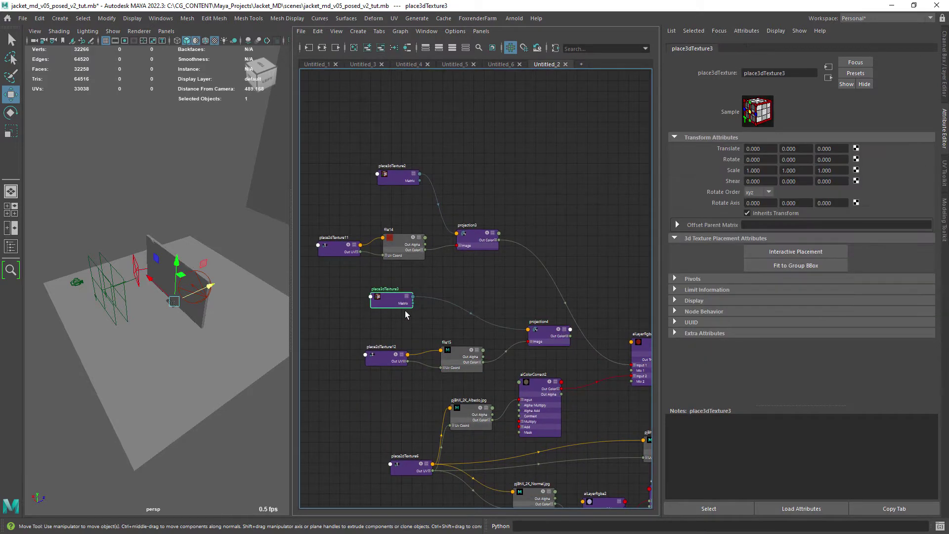
{"action": "key", "text": "Delete"}
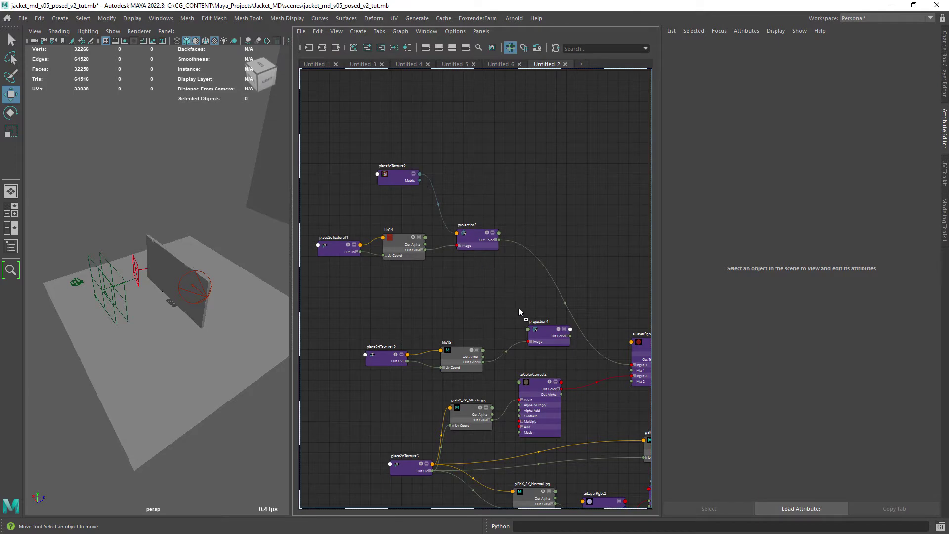
Connect place3dTexture2's worldInverseMatrix to the placementMatrix of projection4 so that both projections share one placement.
{"action": "middle_click_drag", "start_coordinate": [528, 331], "coordinate": [528, 331]}
{"action": "left_click_drag", "start_coordinate": [194, 280], "coordinate": [198, 335]}
{"action": "scroll", "coordinate": [192, 418], "scroll_direction": "down", "scroll_amount": 12}
{"action": "left_click", "coordinate": [128, 428]}
{"action": "scroll", "coordinate": [318, 356], "scroll_direction": "down", "scroll_amount": 5}
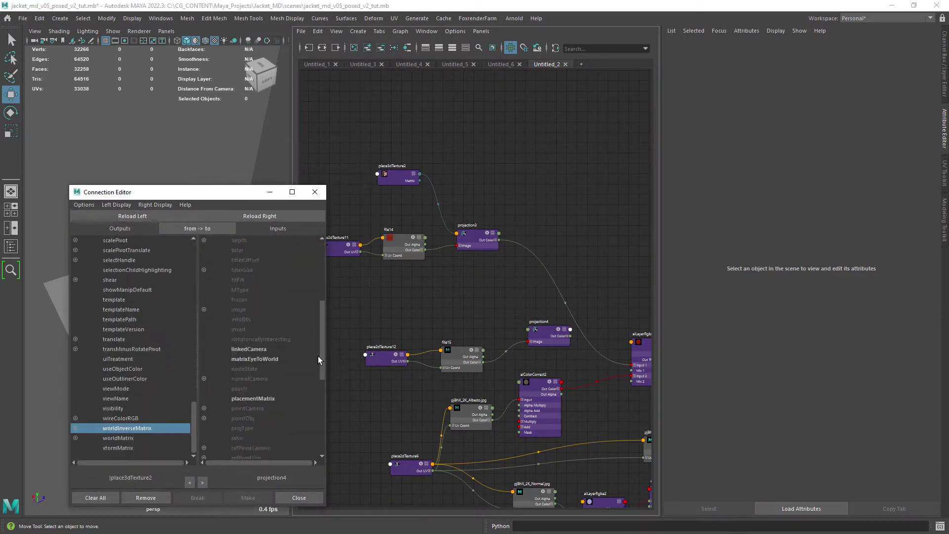
{"action": "left_click", "coordinate": [272, 358]}
{"action": "left_click", "coordinate": [314, 192]}
Rearrange the shared 3D placement node and the two file nodes around the projections.
{"action": "left_click", "coordinate": [373, 182]}
{"action": "left_click_drag", "start_coordinate": [373, 182], "coordinate": [365, 299]}
{"action": "left_click_drag", "start_coordinate": [457, 360], "coordinate": [454, 355]}
{"action": "left_click_drag", "start_coordinate": [404, 242], "coordinate": [416, 245]}
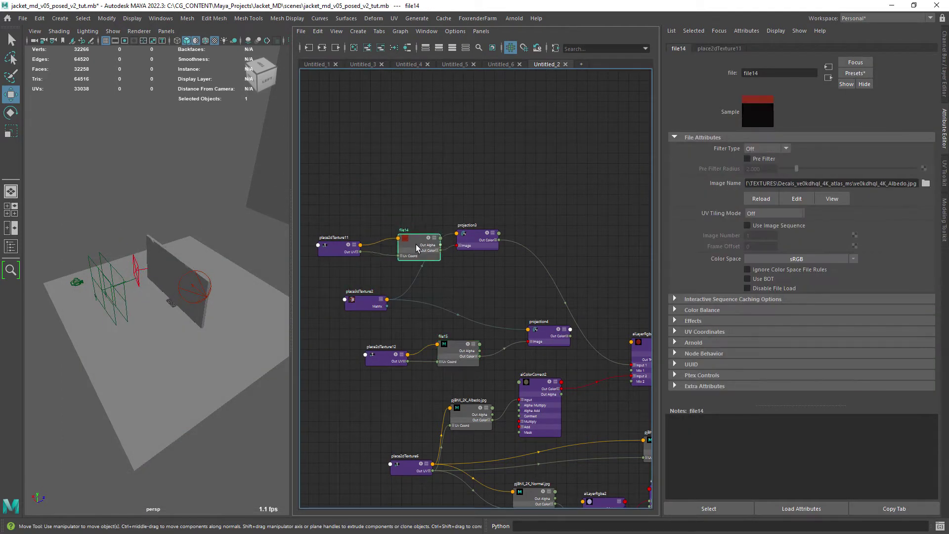
Delete place2dTexture11 and connect place2dTexture12 to file14 so that both file textures share it.
{"action": "left_click", "coordinate": [357, 249]}
{"action": "key", "text": "Delete"}
{"action": "left_click_drag", "start_coordinate": [342, 249], "coordinate": [363, 340]}
{"action": "left_click_drag", "start_coordinate": [361, 302], "coordinate": [349, 313]}
{"action": "left_click_drag", "start_coordinate": [481, 241], "coordinate": [490, 270]}
Connect projection4's Out Color R to Mix 1 of the aiLayerRgba node as the decal mask.
{"action": "middle_click_drag", "start_coordinate": [548, 346], "coordinate": [478, 314], "text": "alt"}
{"action": "scroll", "coordinate": [478, 315], "scroll_direction": "up", "scroll_amount": 2}
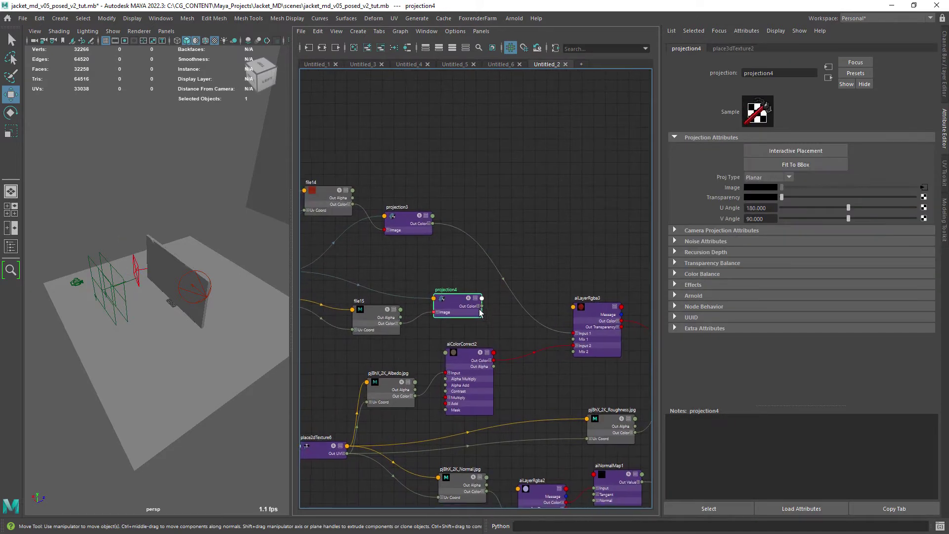
{"action": "scroll", "coordinate": [478, 315], "scroll_direction": "down", "scroll_amount": 1}
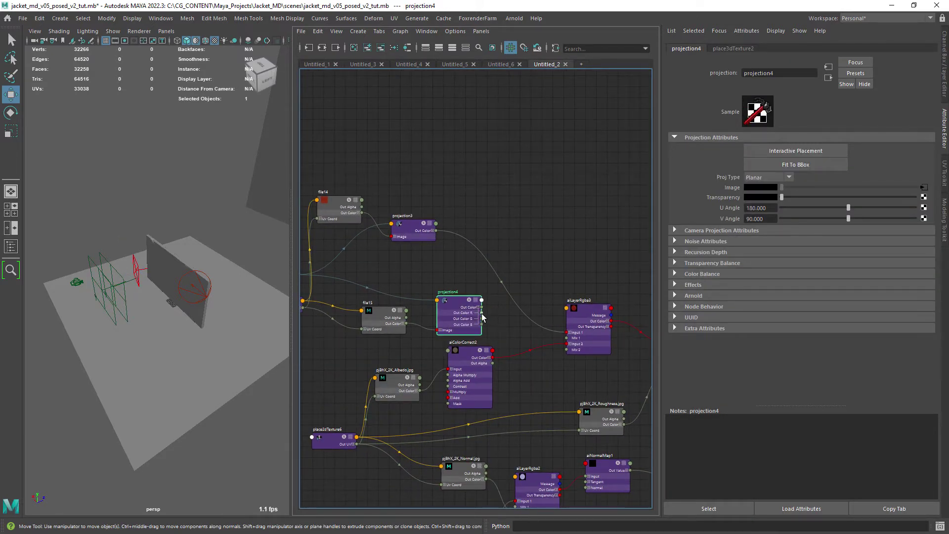
{"action": "scroll", "coordinate": [483, 317], "scroll_direction": "up", "scroll_amount": 2}
{"action": "middle_click_drag", "start_coordinate": [501, 338], "coordinate": [446, 320], "text": "alt"}
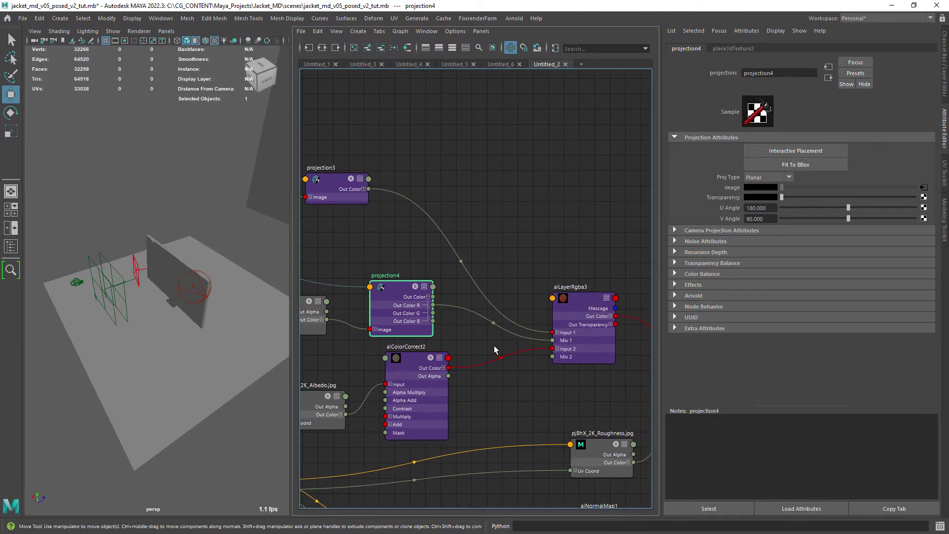
Save the scene and open the Arnold RenderView to render the wall with the projected decal.
{"action": "scroll", "coordinate": [495, 350], "scroll_direction": "down", "scroll_amount": 4}
{"action": "key", "text": "q"}
{"action": "key", "text": "ctrl+s"}
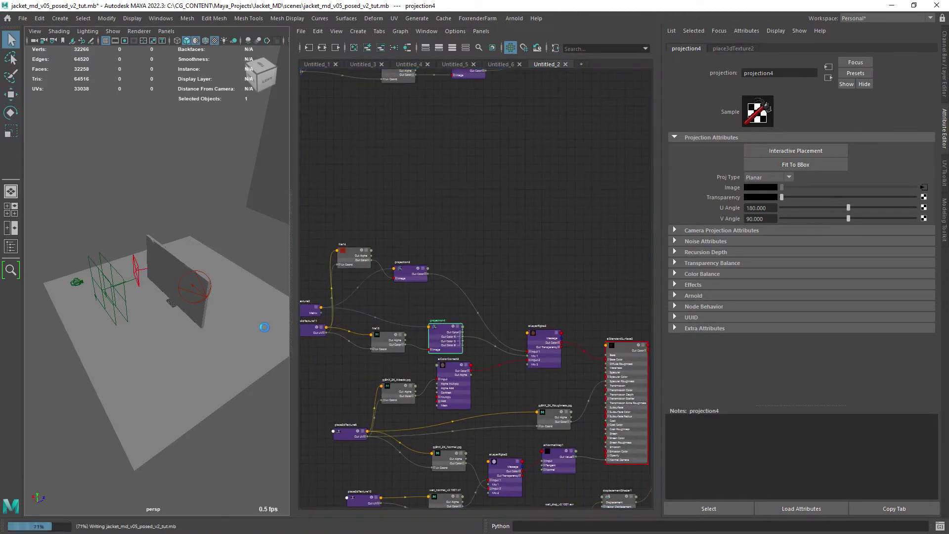
{"action": "key", "text": "w"}
{"action": "left_click", "coordinate": [514, 19]}
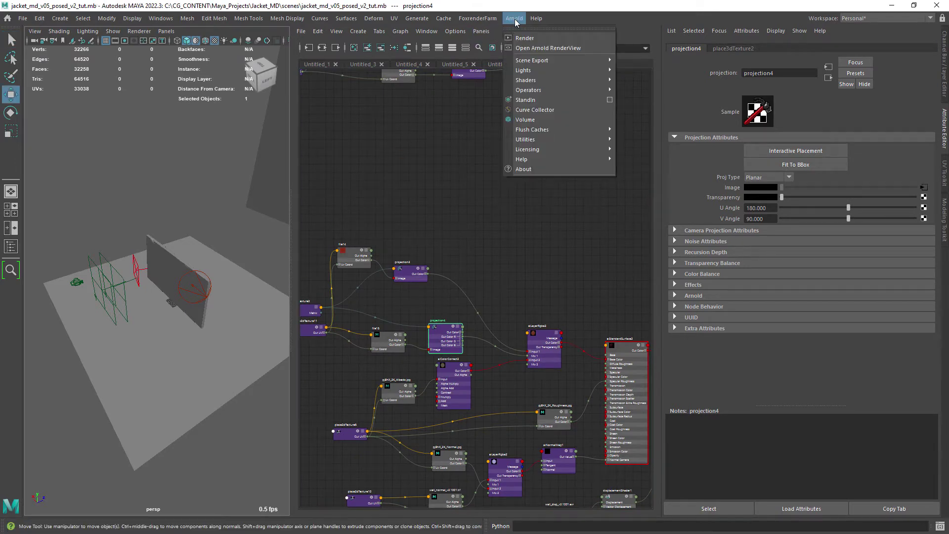
{"action": "left_click", "coordinate": [531, 48]}
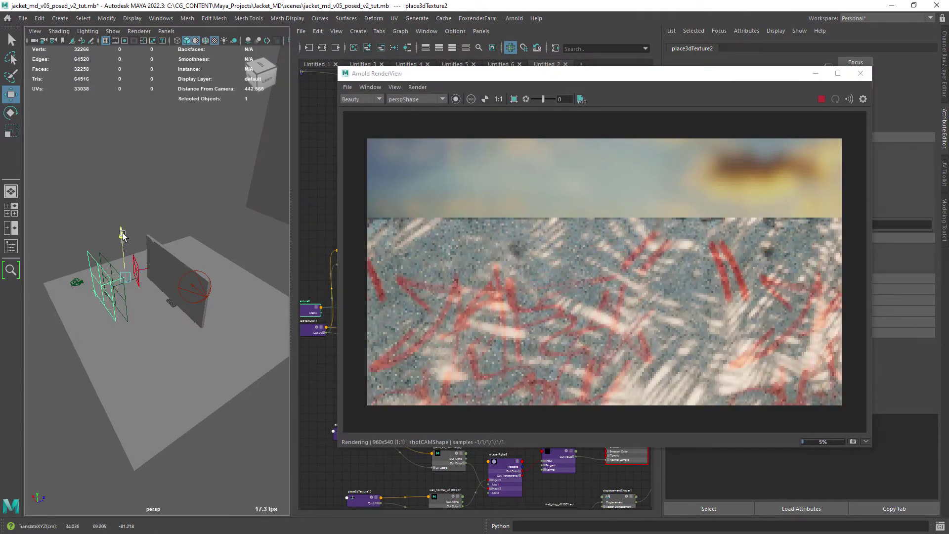
Stop the render, then narrow and reposition the Arnold RenderView window so the decal nodes stay accessible beside it.
{"action": "left_click_drag", "start_coordinate": [706, 80], "coordinate": [245, 141]}
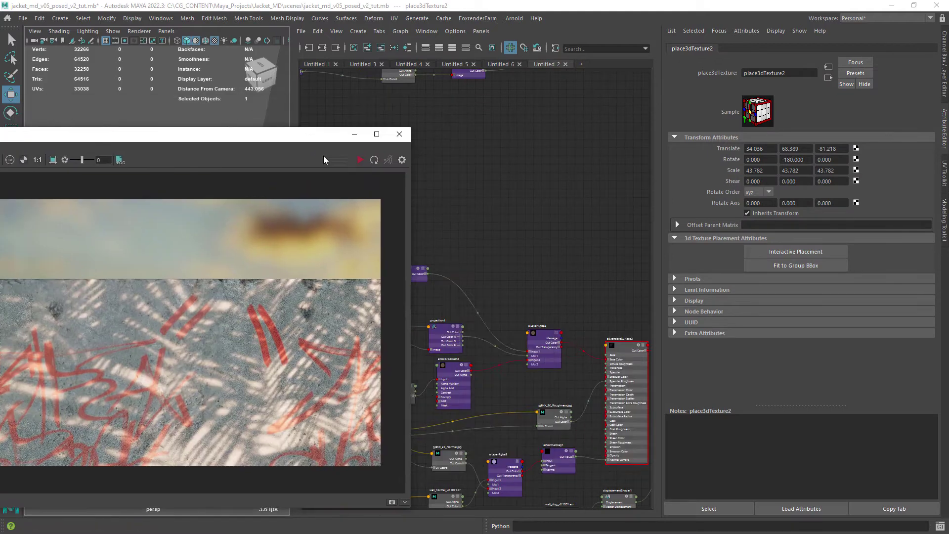
{"action": "left_click", "coordinate": [360, 160]}
{"action": "middle_click_drag", "start_coordinate": [424, 326], "coordinate": [521, 298], "text": "alt"}
{"action": "scroll", "coordinate": [521, 299], "scroll_direction": "up", "scroll_amount": 1}
{"action": "left_click_drag", "start_coordinate": [272, 133], "coordinate": [422, 124]}
{"action": "left_click_drag", "start_coordinate": [346, 125], "coordinate": [262, 100]}
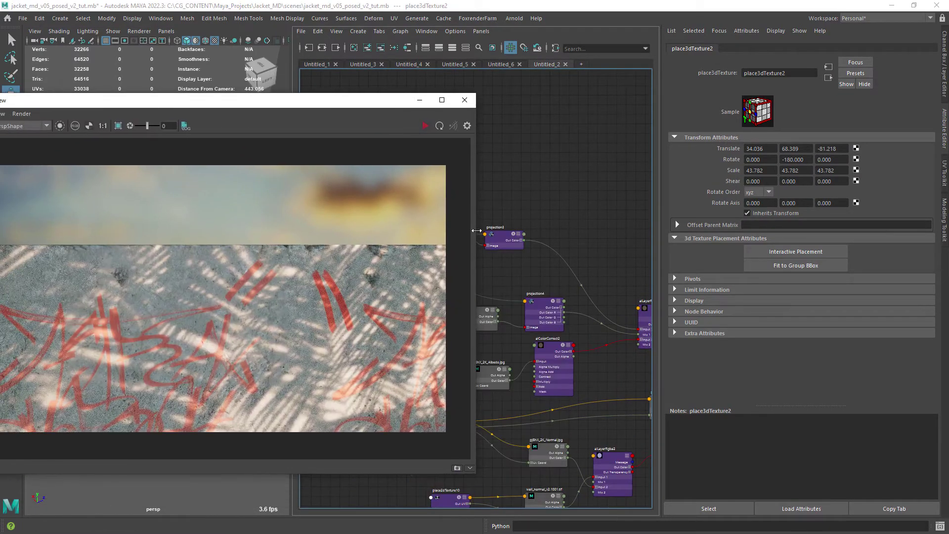
{"action": "left_click_drag", "start_coordinate": [476, 247], "coordinate": [376, 248]}
{"action": "left_click_drag", "start_coordinate": [296, 100], "coordinate": [386, 94]}
Turn off U and V wrapping on place2dTexture11 and restart the render to check that the decal does not repeat.
{"action": "middle_click_drag", "start_coordinate": [524, 309], "coordinate": [642, 326], "text": "alt"}
{"action": "scroll", "coordinate": [540, 321], "scroll_direction": "up", "scroll_amount": 2}
{"action": "left_click", "coordinate": [539, 322]}
{"action": "middle_click_drag", "start_coordinate": [578, 330], "coordinate": [535, 334], "text": "alt"}
{"action": "left_click", "coordinate": [765, 203]}
{"action": "left_click", "coordinate": [830, 204]}
{"action": "left_click", "coordinate": [413, 120]}
{"action": "middle_click_drag", "start_coordinate": [222, 325], "coordinate": [291, 307]}
Set the Default Color in the Color Balance of file14 and projection3 to black, and check projection4's Color Balance.
{"action": "left_click", "coordinate": [564, 206]}
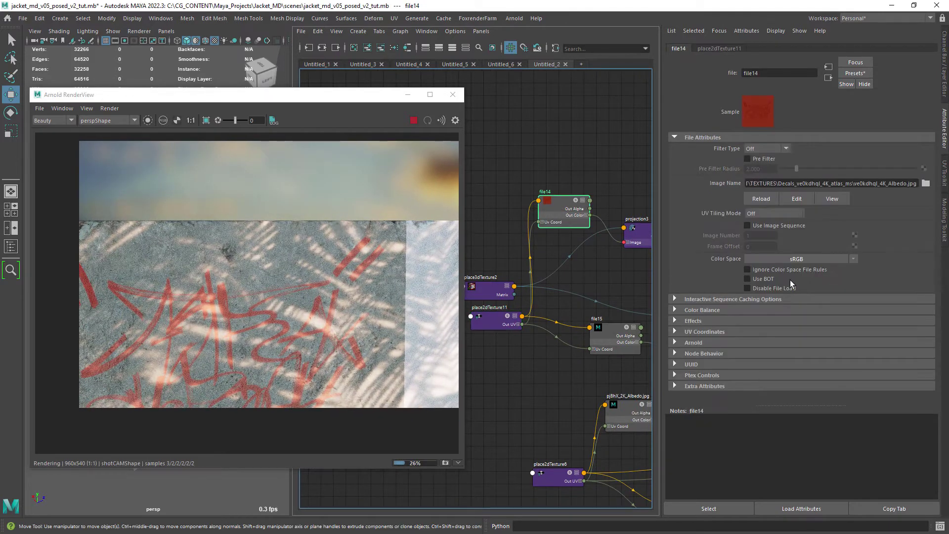
{"action": "left_click", "coordinate": [715, 321]}
{"action": "left_click_drag", "start_coordinate": [846, 331], "coordinate": [727, 334]}
{"action": "middle_click_drag", "start_coordinate": [638, 243], "coordinate": [521, 265], "text": "alt"}
{"action": "left_click", "coordinate": [535, 264]}
{"action": "left_click", "coordinate": [711, 274]}
{"action": "left_click_drag", "start_coordinate": [849, 284], "coordinate": [761, 287]}
{"action": "left_click", "coordinate": [583, 346]}
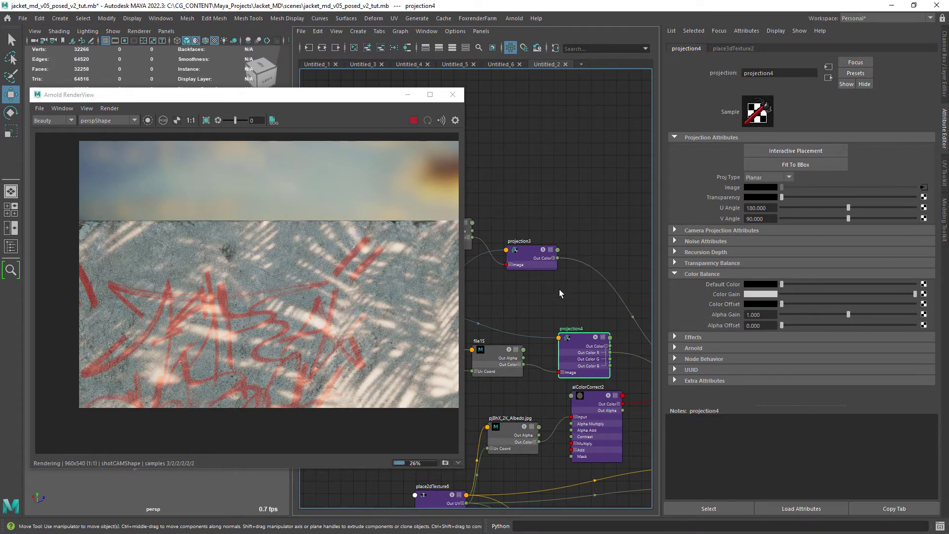
Examine the color correction settings of aiColorCorrect1 in the existing decal network.
{"action": "middle_click_drag", "start_coordinate": [559, 289], "coordinate": [569, 332], "text": "alt"}
{"action": "scroll", "coordinate": [549, 336], "scroll_direction": "down", "scroll_amount": 1}
{"action": "scroll", "coordinate": [537, 341], "scroll_direction": "down", "scroll_amount": 3}
{"action": "middle_click_drag", "start_coordinate": [529, 297], "coordinate": [556, 358], "text": "alt"}
{"action": "scroll", "coordinate": [577, 300], "scroll_direction": "up", "scroll_amount": 2}
{"action": "middle_click_drag", "start_coordinate": [573, 298], "coordinate": [529, 325], "text": "alt"}
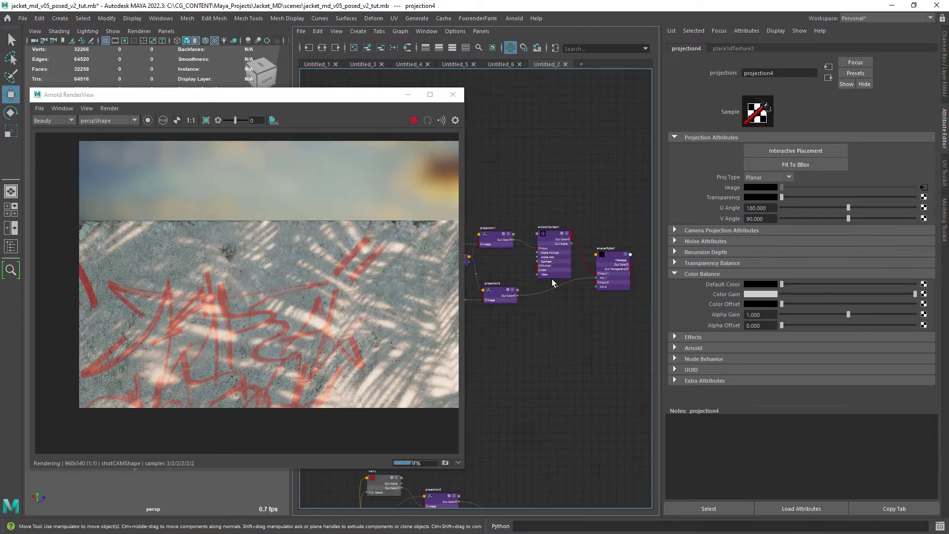
{"action": "left_click", "coordinate": [551, 239]}
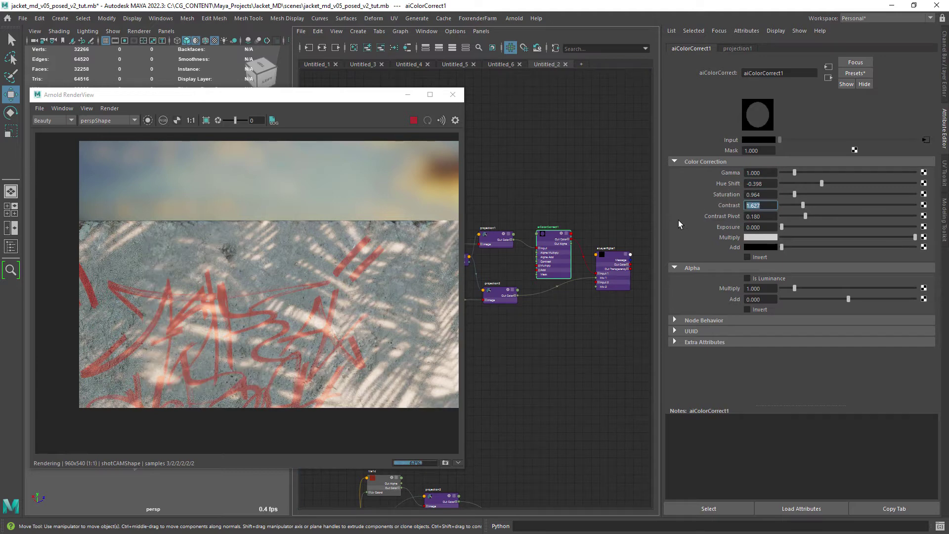
{"action": "middle_click_drag", "start_coordinate": [562, 348], "coordinate": [583, 310], "text": "alt"}
Stop the render and create an aiColorCorrect node next to projection3.
{"action": "left_click", "coordinate": [414, 120]}
{"action": "scroll", "coordinate": [555, 352], "scroll_direction": "up", "scroll_amount": 1}
{"action": "middle_click_drag", "start_coordinate": [499, 310], "coordinate": [581, 301], "text": "alt"}
{"action": "scroll", "coordinate": [566, 298], "scroll_direction": "up", "scroll_amount": 1}
{"action": "left_click", "coordinate": [603, 305]}
{"action": "key", "text": "Tab"}
{"action": "type", "text": "aicol"}
{"action": "key", "text": "Down"}
{"action": "key", "text": "Down"}
{"action": "key", "text": "Return"}
Route projection3's Out Color through the new aiColorCorrect node into Input 1 of aiLayerRgba3.
{"action": "left_click_drag", "start_coordinate": [582, 304], "coordinate": [592, 270]}
{"action": "middle_click_drag", "start_coordinate": [732, 141], "coordinate": [732, 141]}
{"action": "middle_click_drag", "start_coordinate": [615, 268], "coordinate": [491, 257], "text": "alt"}
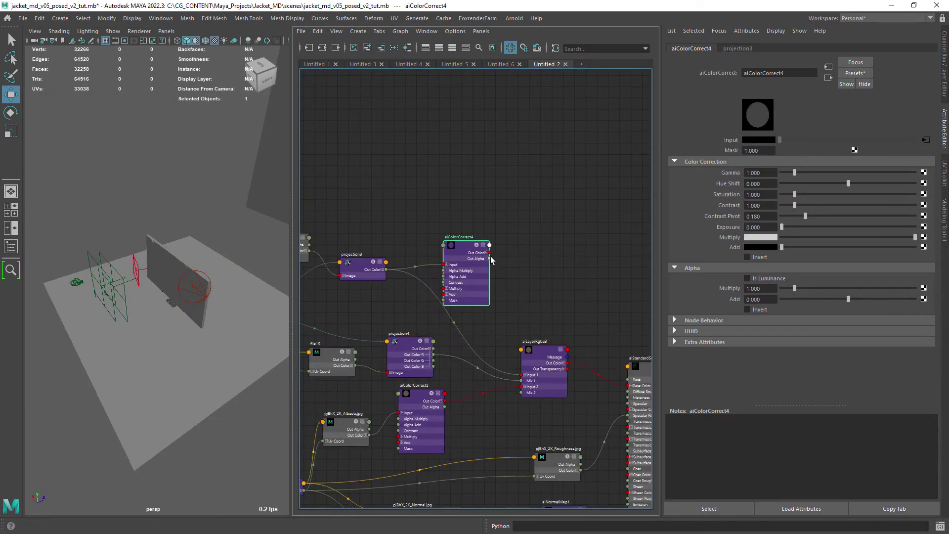
{"action": "left_click_drag", "start_coordinate": [525, 374], "coordinate": [524, 375]}
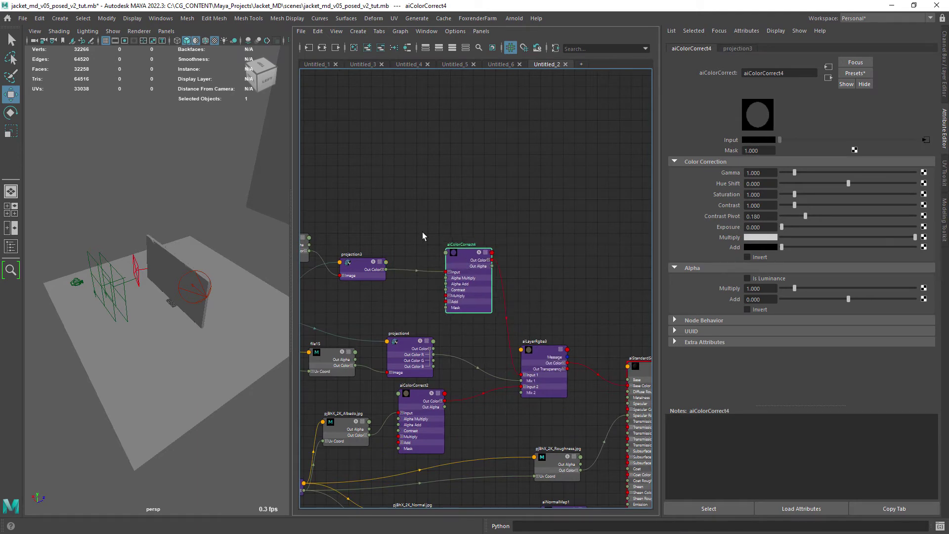
Render a cropped graffiti region while setting aiColorCorrect4's Hue Shift to 0.612, Saturation to 0.896 and Contrast to 1.493.
{"action": "mouse_move", "coordinate": [317, 255]}
{"action": "left_mouse_down", "text": "shift"}
{"action": "mouse_move", "coordinate": [73, 443]}
{"action": "mouse_move", "coordinate": [52, 442]}
{"action": "left_mouse_up", "text": "shift"}
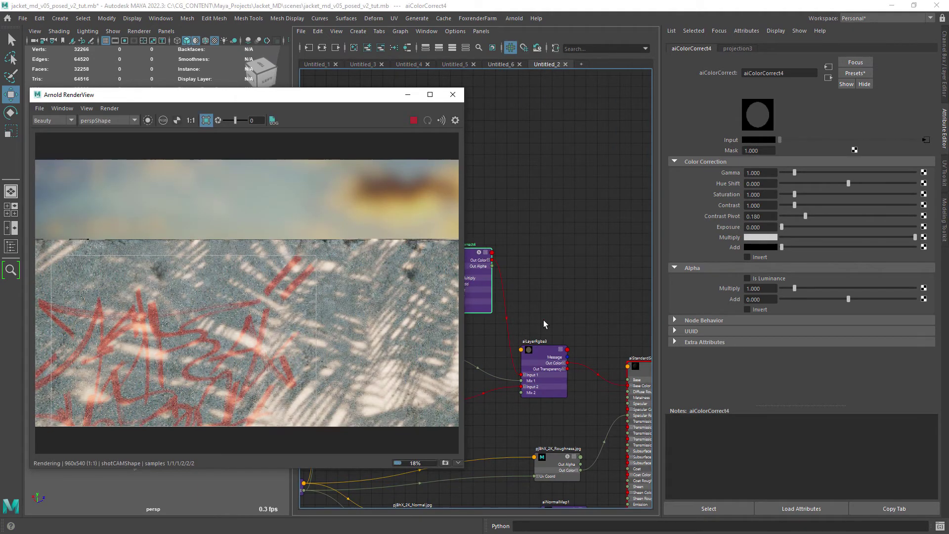
{"action": "left_click_drag", "start_coordinate": [475, 261], "coordinate": [483, 262]}
{"action": "mouse_move", "coordinate": [823, 183]}
{"action": "left_mouse_down"}
{"action": "mouse_move", "coordinate": [805, 183]}
{"action": "mouse_move", "coordinate": [822, 184]}
{"action": "mouse_move", "coordinate": [804, 206]}
{"action": "mouse_move", "coordinate": [793, 195]}
{"action": "mouse_move", "coordinate": [804, 184]}
{"action": "mouse_move", "coordinate": [796, 183]}
{"action": "left_mouse_up"}
{"action": "left_click", "coordinate": [801, 195]}
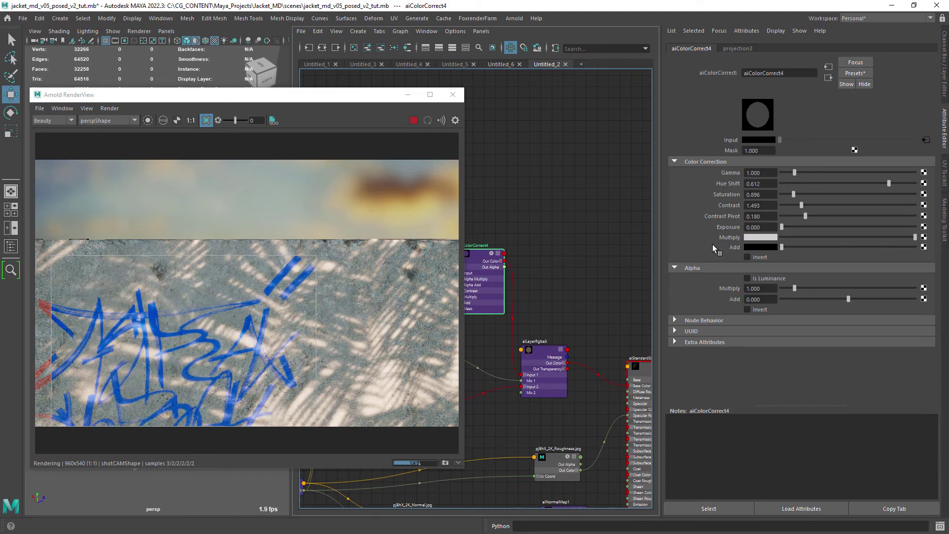
{"action": "left_click", "coordinate": [414, 120]}
{"action": "left_click", "coordinate": [453, 94]}
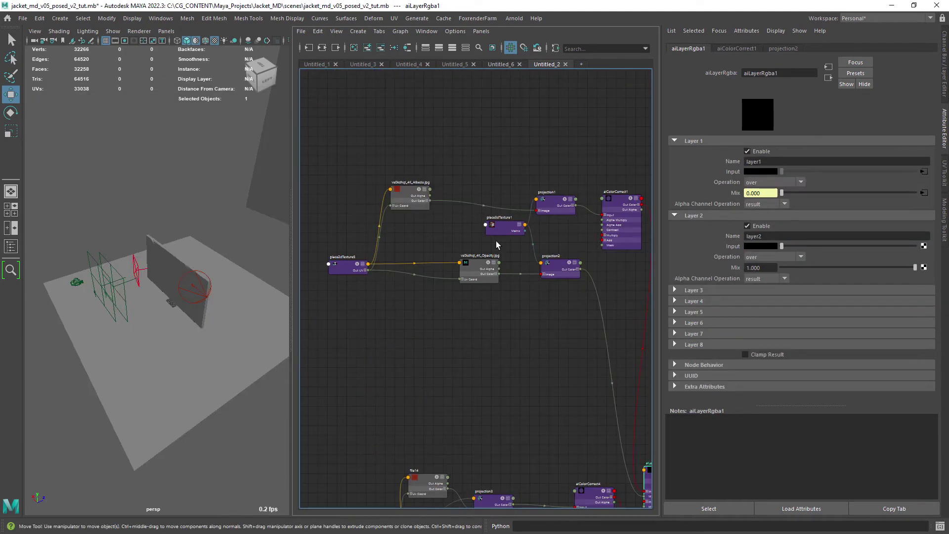
Connect aiLayerRgba1's Out Color to the Base Color of aiStandardSurface2 and test the render.
{"action": "middle_click_drag", "start_coordinate": [646, 433], "coordinate": [473, 240], "text": "alt"}
{"action": "left_click_drag", "start_coordinate": [511, 283], "coordinate": [547, 409]}
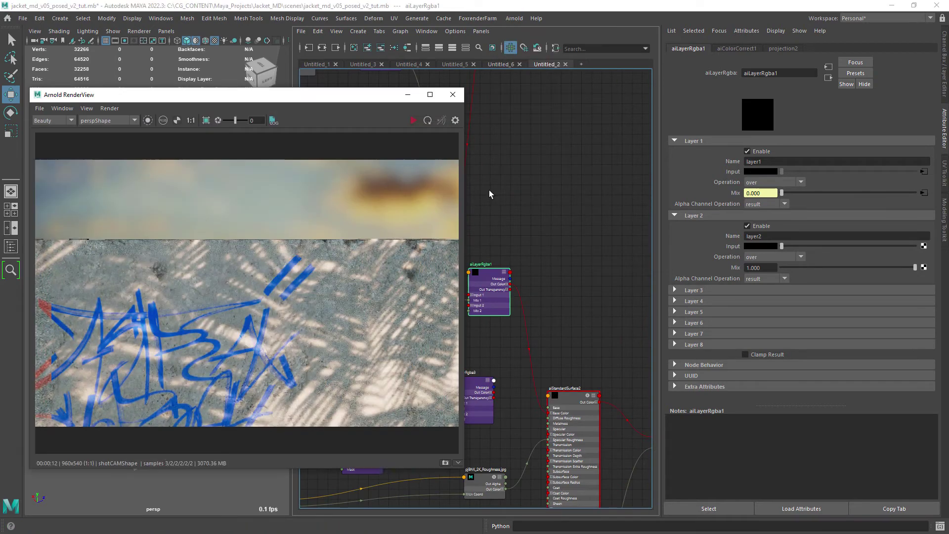
{"action": "left_click", "coordinate": [414, 120]}
{"action": "left_click", "coordinate": [414, 121]}
Connect aiColorCorrect2's Out Color to Input 2 of aiLayerRgba1 to bring the concrete under the decal.
{"action": "middle_click_drag", "start_coordinate": [524, 254], "coordinate": [627, 252], "text": "alt"}
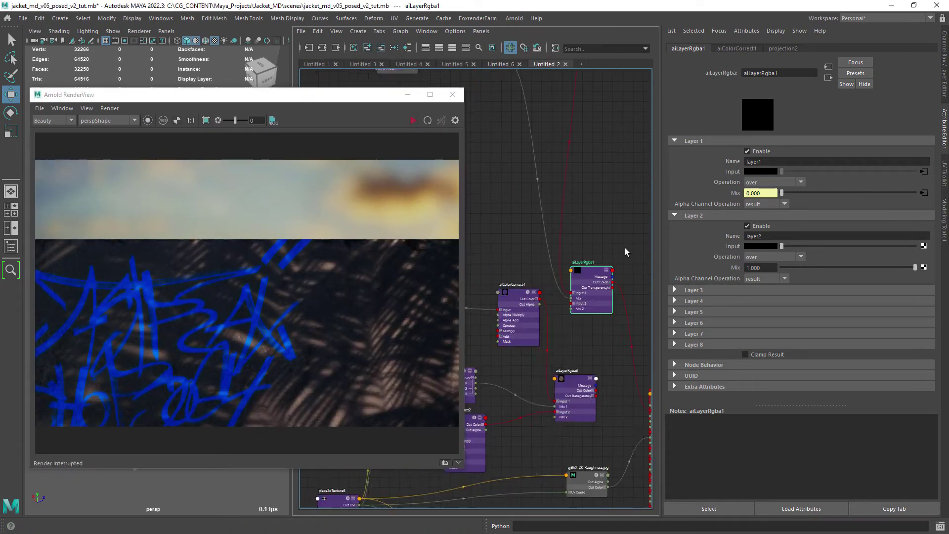
{"action": "scroll", "coordinate": [597, 329], "scroll_direction": "down", "scroll_amount": 3}
{"action": "left_click_drag", "start_coordinate": [566, 119], "coordinate": [584, 314]}
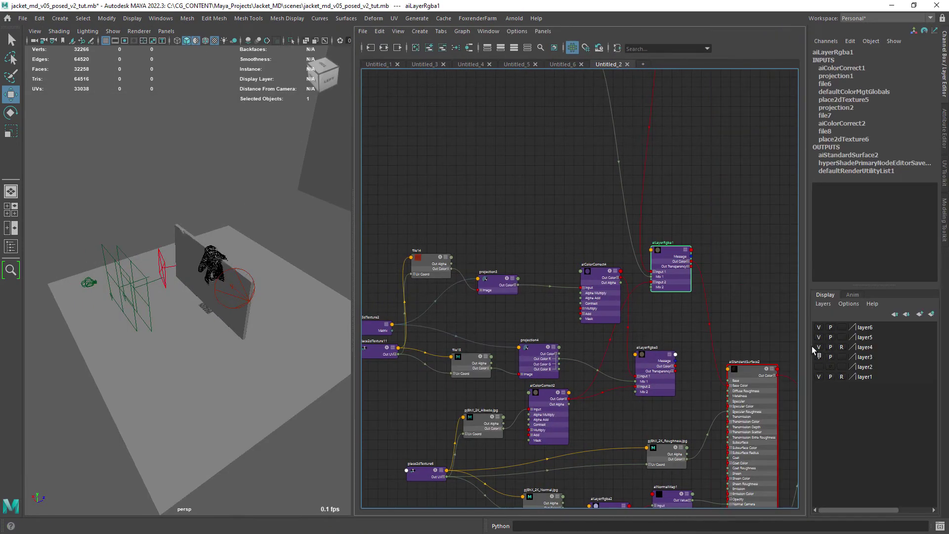
Maximize the perspective viewport, look over the jacket on the wall, and switch the view to the shotCAM camera.
{"action": "key", "text": "space"}
{"action": "right_click_drag", "start_coordinate": [265, 307], "coordinate": [426, 309], "text": "alt"}
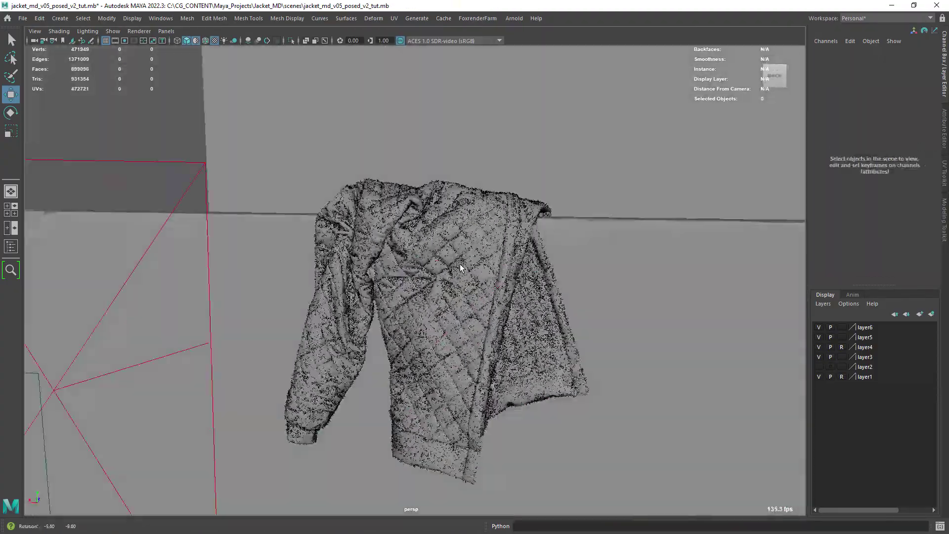
{"action": "left_click_drag", "start_coordinate": [460, 265], "coordinate": [445, 244], "text": "alt"}
{"action": "scroll", "coordinate": [445, 244], "scroll_direction": "down", "scroll_amount": 8}
{"action": "scroll", "coordinate": [456, 212], "scroll_direction": "down", "scroll_amount": 4}
{"action": "right_click", "coordinate": [35, 41]}
{"action": "left_click", "coordinate": [59, 78]}
Set the camera (AA) samples to 4 in the render settings and close them.
{"action": "left_click", "coordinate": [162, 19]}
{"action": "mouse_move", "coordinate": [208, 97]}
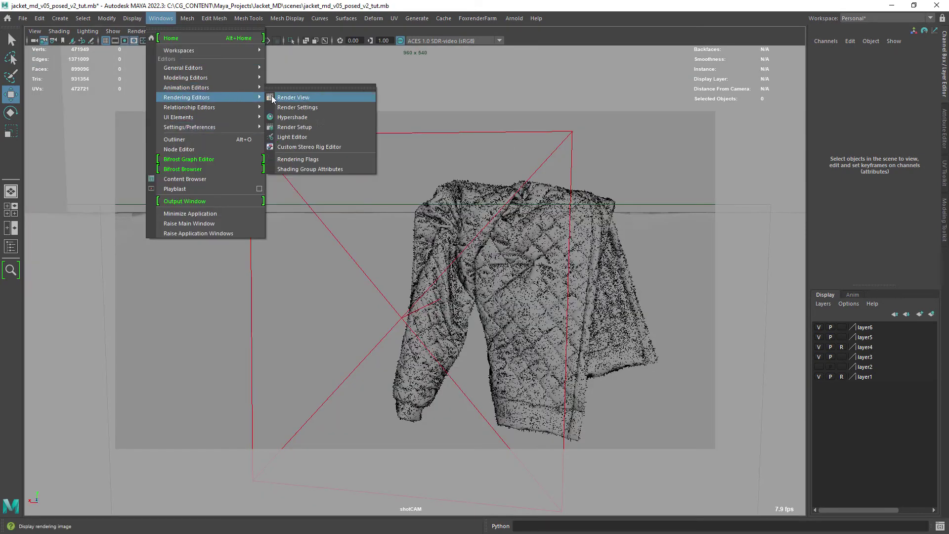
{"action": "left_click", "coordinate": [275, 96]}
{"action": "left_click", "coordinate": [212, 293]}
{"action": "left_click", "coordinate": [213, 293]}
{"action": "left_click", "coordinate": [367, 68]}
Open the Arnold RenderView, raise the test resolution to 1920x1080 and start rendering shotCAM.
{"action": "left_click", "coordinate": [514, 19]}
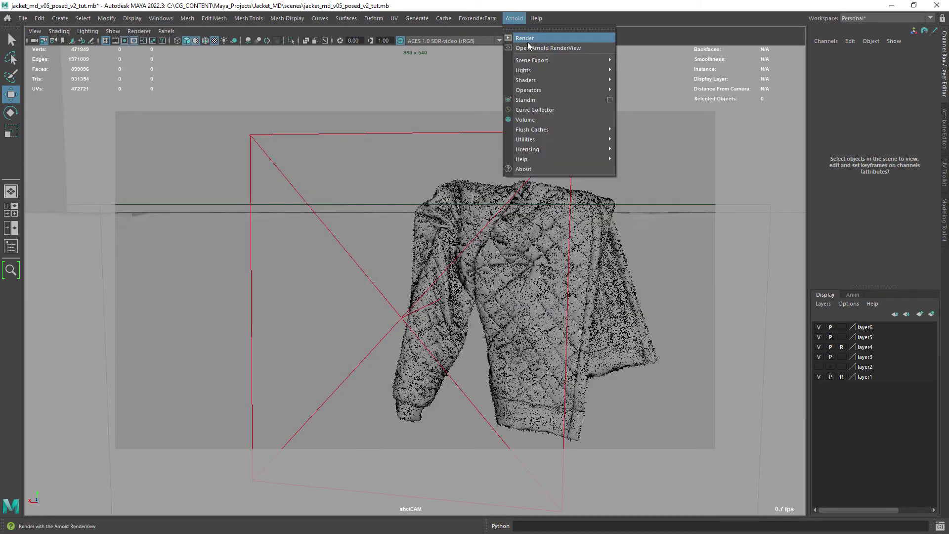
{"action": "left_click", "coordinate": [530, 46]}
{"action": "left_click", "coordinate": [87, 108]}
{"action": "mouse_move", "coordinate": [131, 192]}
{"action": "left_click", "coordinate": [203, 256]}
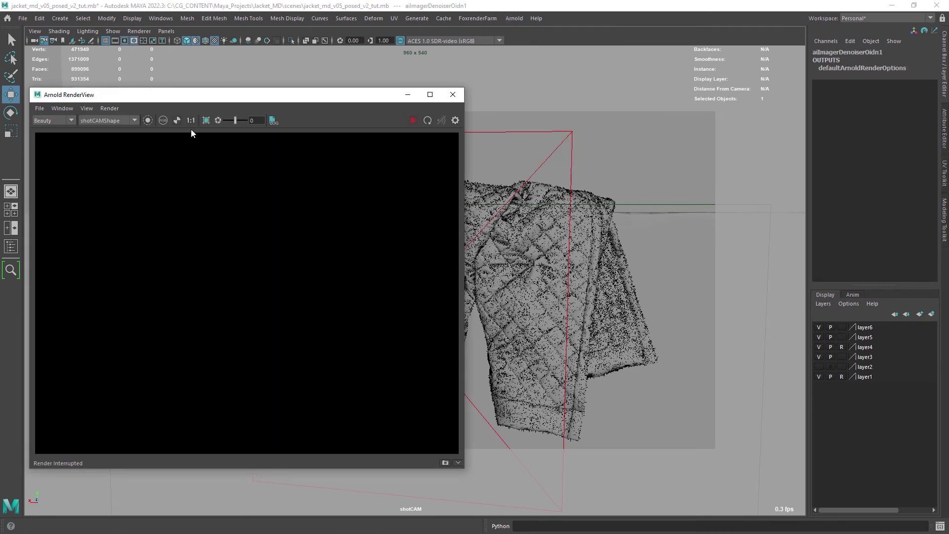
{"action": "left_click", "coordinate": [412, 120]}
Maximize the Arnold RenderView and inspect the jacket and graffiti wall render at 1:1 size.
{"action": "left_click_drag", "start_coordinate": [337, 97], "coordinate": [507, 102]}
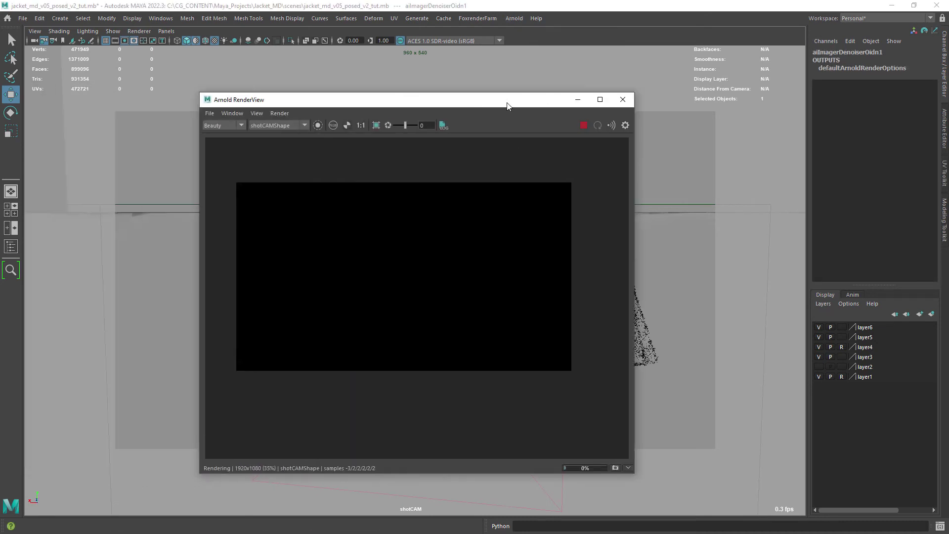
{"action": "left_click", "coordinate": [600, 99]}
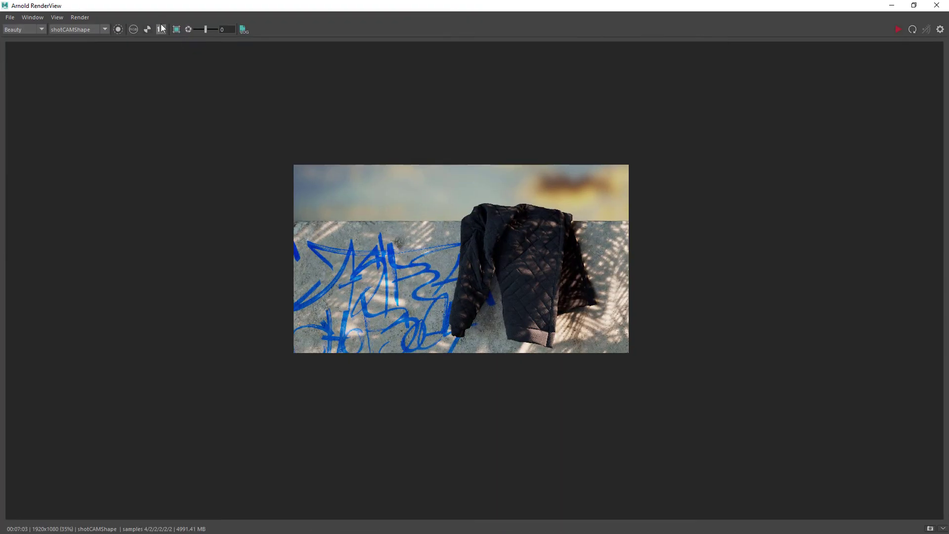
{"action": "scroll", "coordinate": [280, 256], "scroll_direction": "up", "scroll_amount": 3}
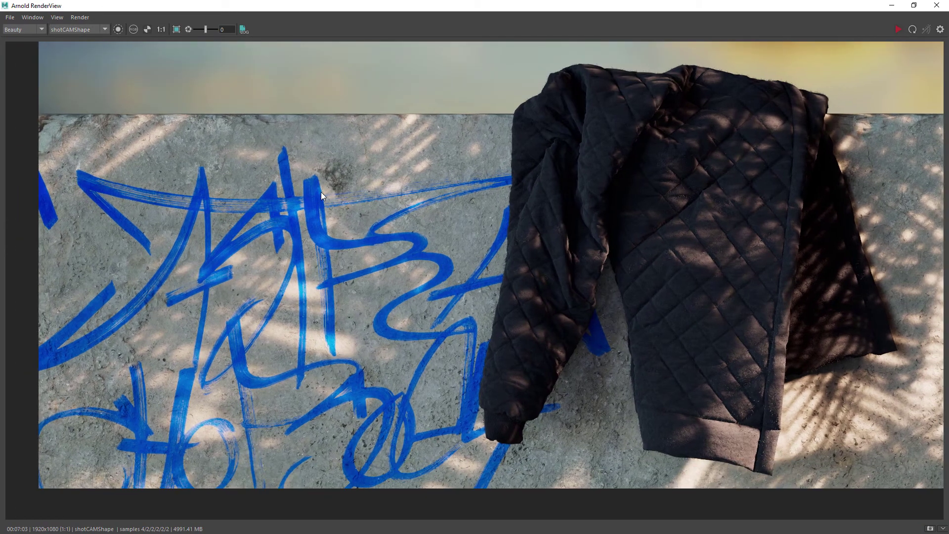